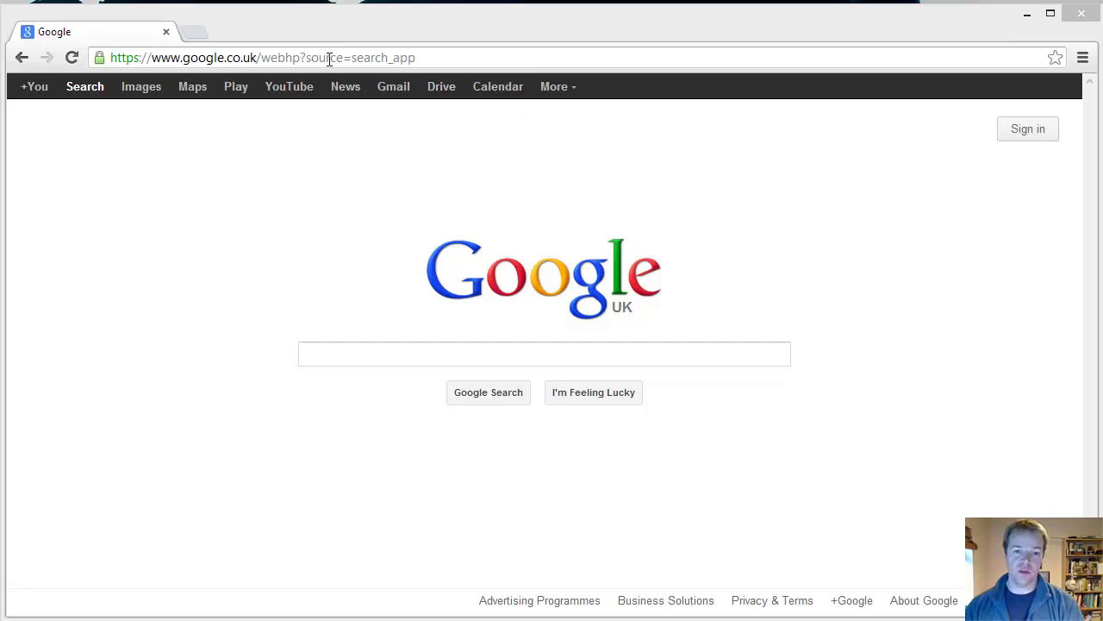
{"action": "left_click_drag", "start_coordinate": [418, 57], "coordinate": [12, 84]}
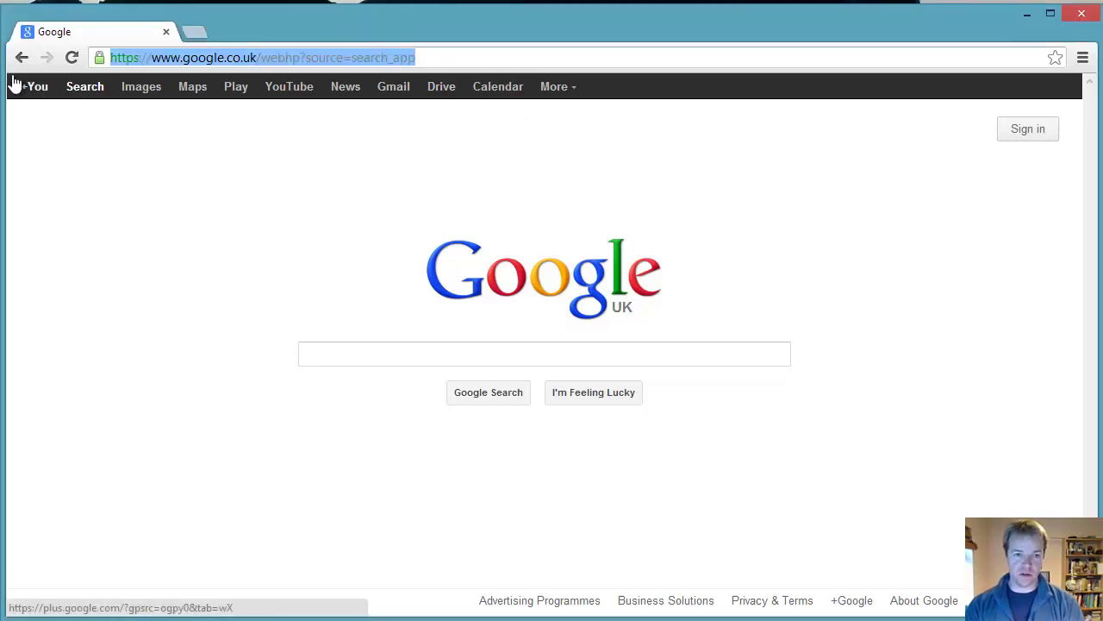
{"action": "type", "text": "www.gns"}
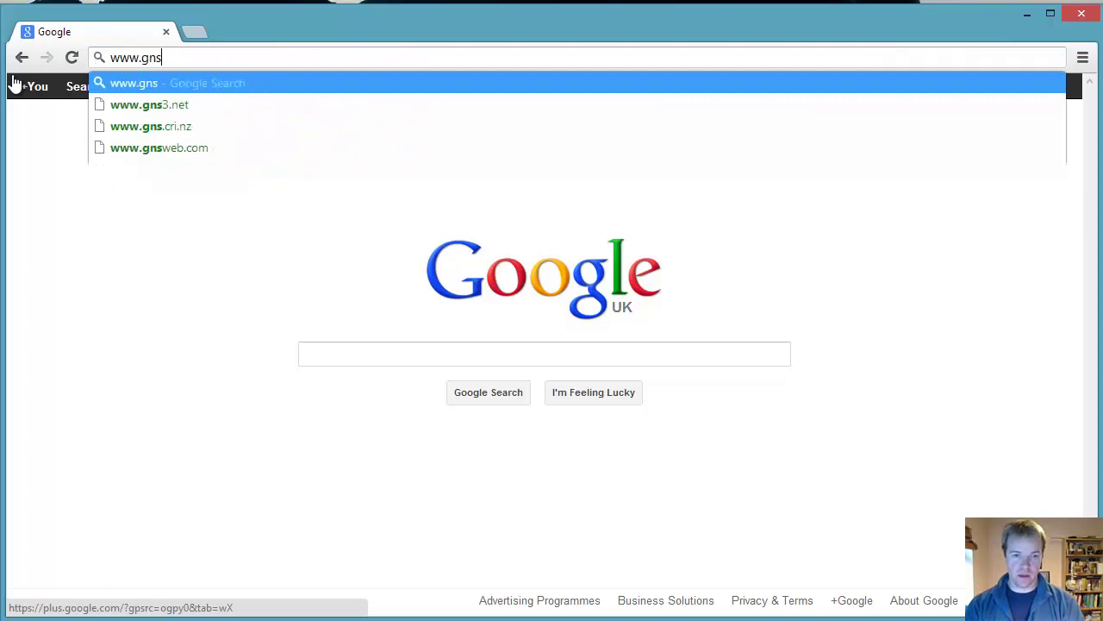
{"action": "type", "text": "3.net"}
{"action": "key", "text": "Return"}
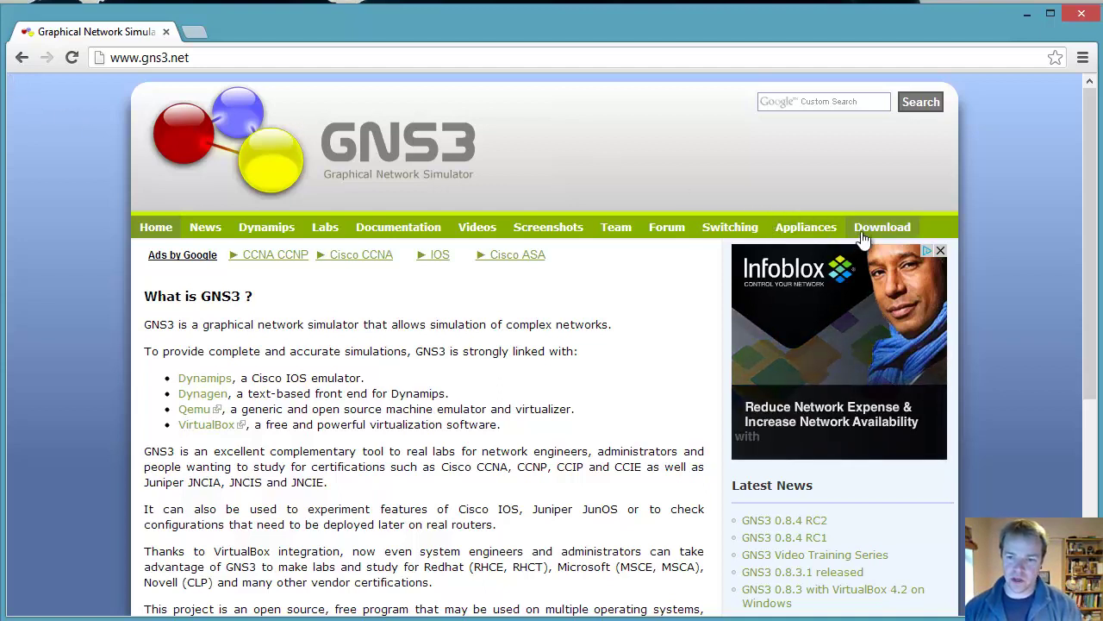
Glance at the GNS3 0.8.4 RC2 news post, then choose the v0.8.3.1 all-in-one package on the Download page.
{"action": "left_click", "coordinate": [798, 520]}
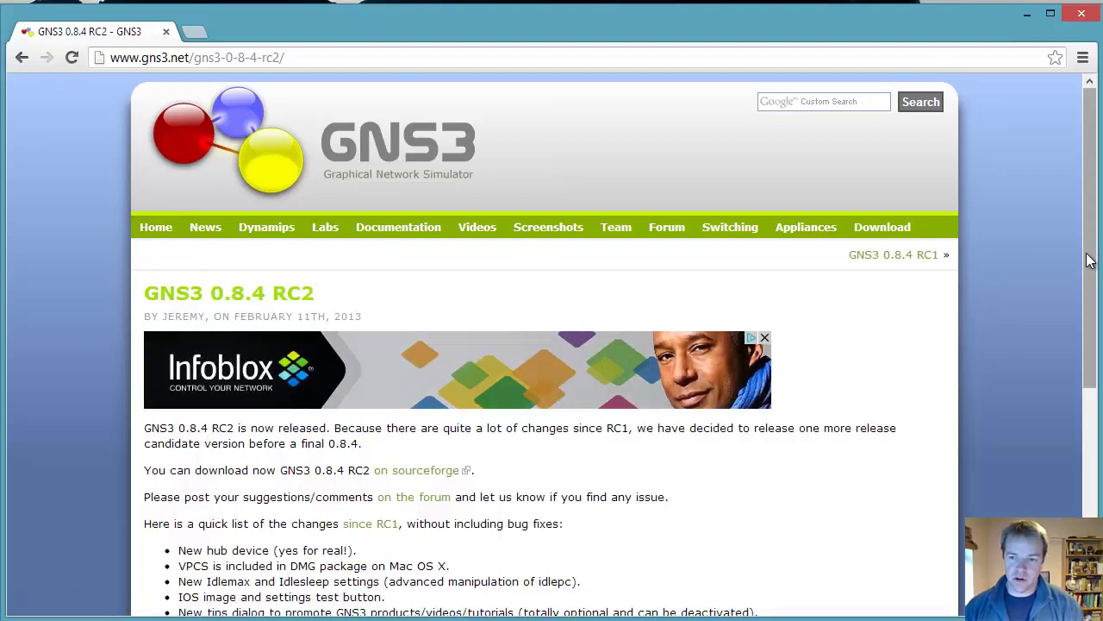
{"action": "left_click_drag", "start_coordinate": [1088, 260], "coordinate": [1099, 332]}
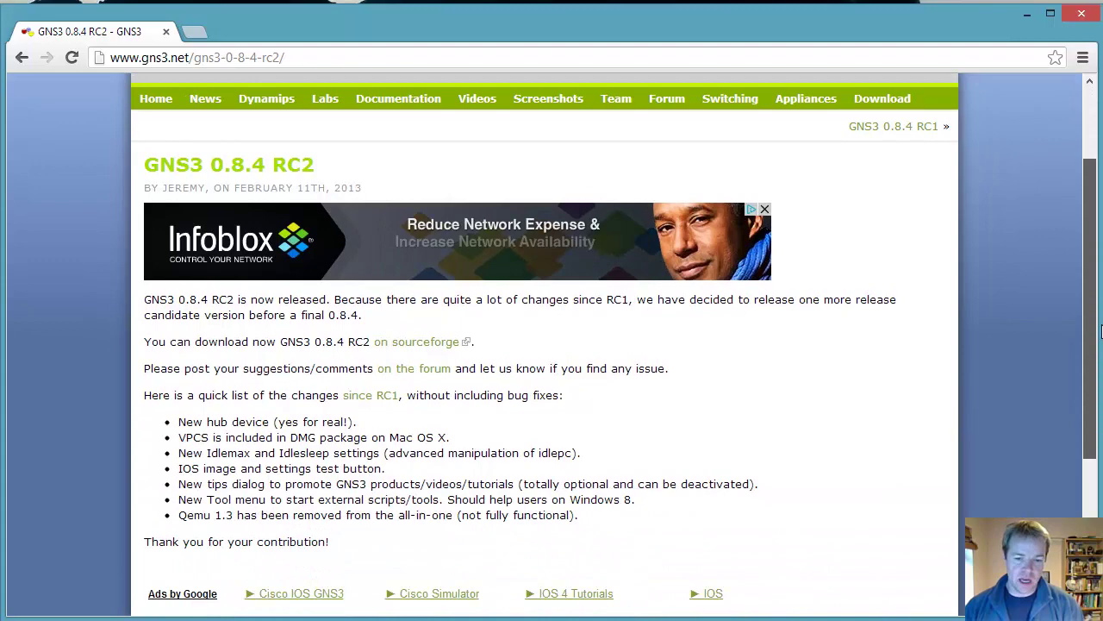
{"action": "scroll", "coordinate": [324, 121], "scroll_direction": "up", "scroll_amount": 3}
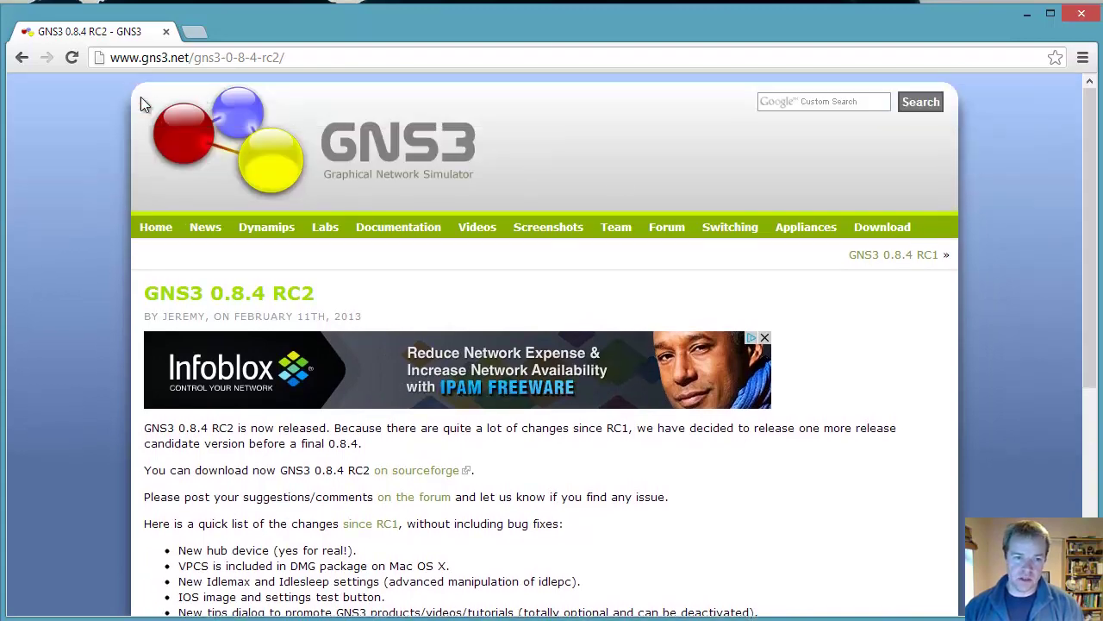
{"action": "left_click", "coordinate": [25, 65]}
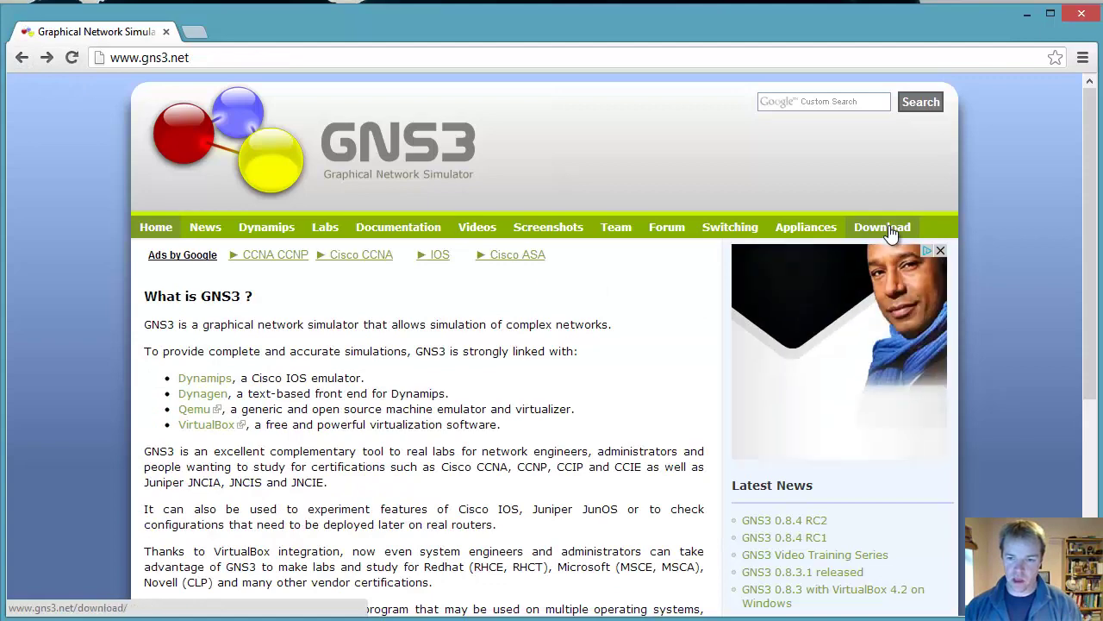
{"action": "left_click", "coordinate": [888, 228]}
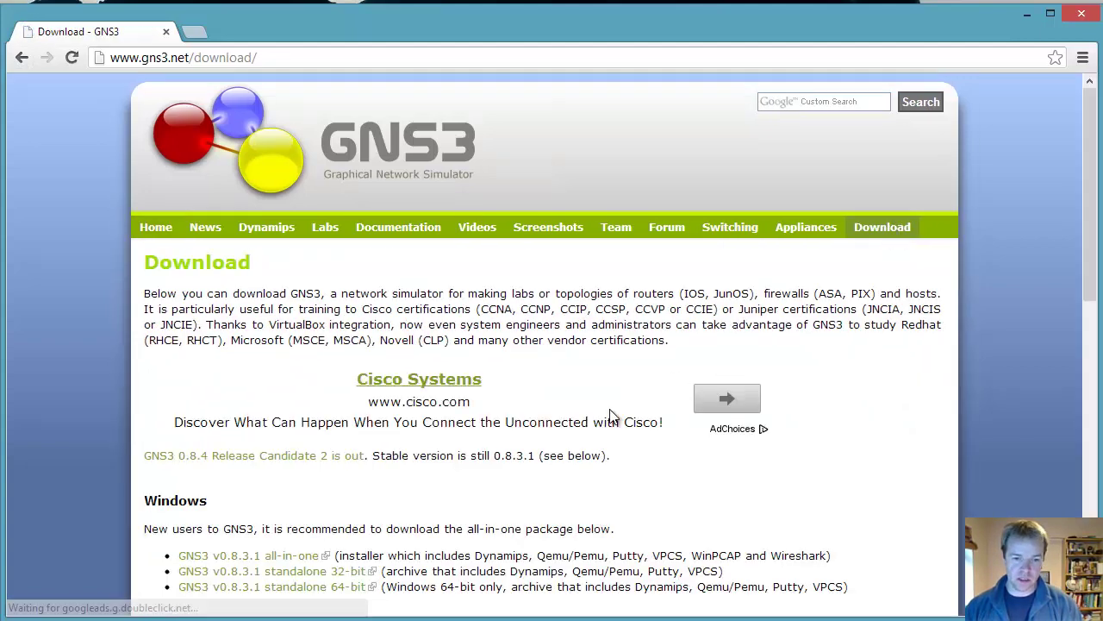
{"action": "left_click", "coordinate": [291, 556]}
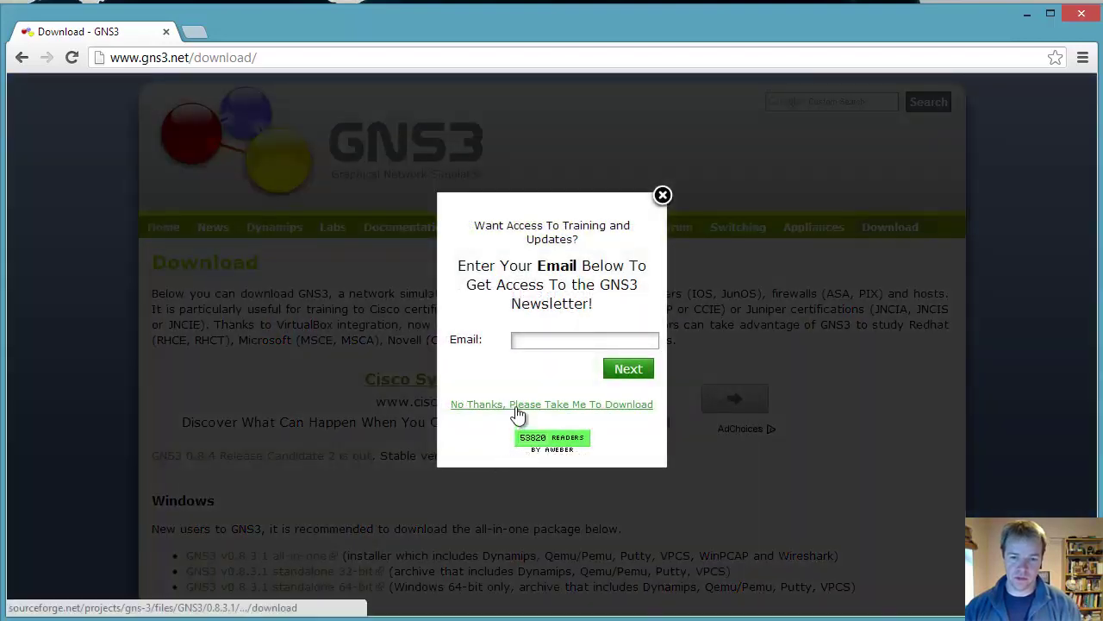
Skip the newsletter, download GNS3-0.8.3.1-all-in-one.exe from SourceForge, and launch it.
{"action": "left_click", "coordinate": [515, 405]}
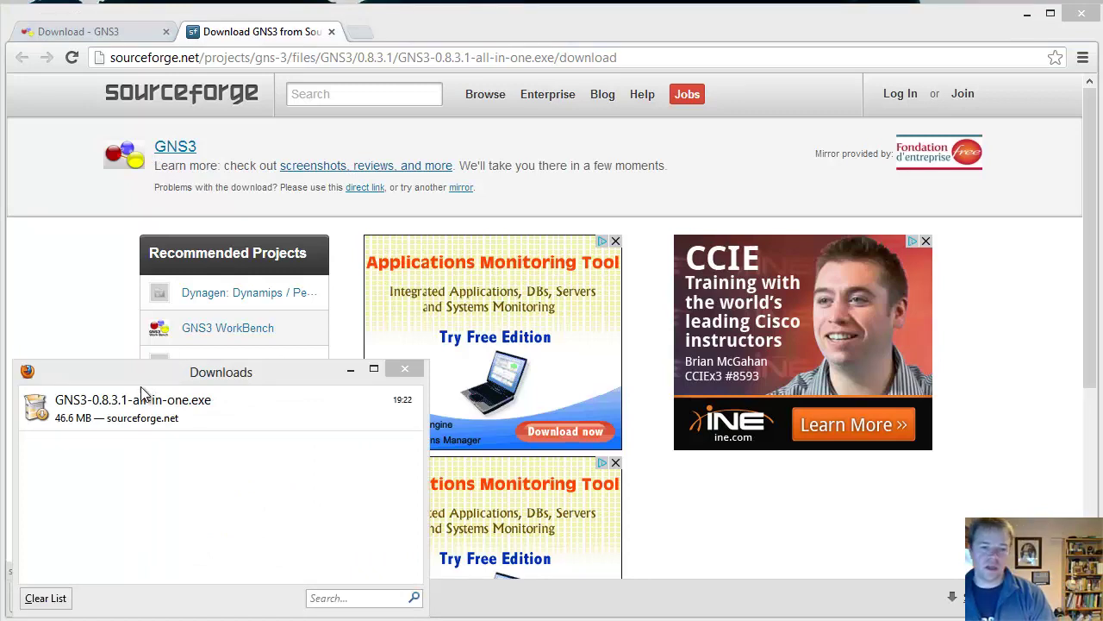
{"action": "left_click", "coordinate": [115, 409]}
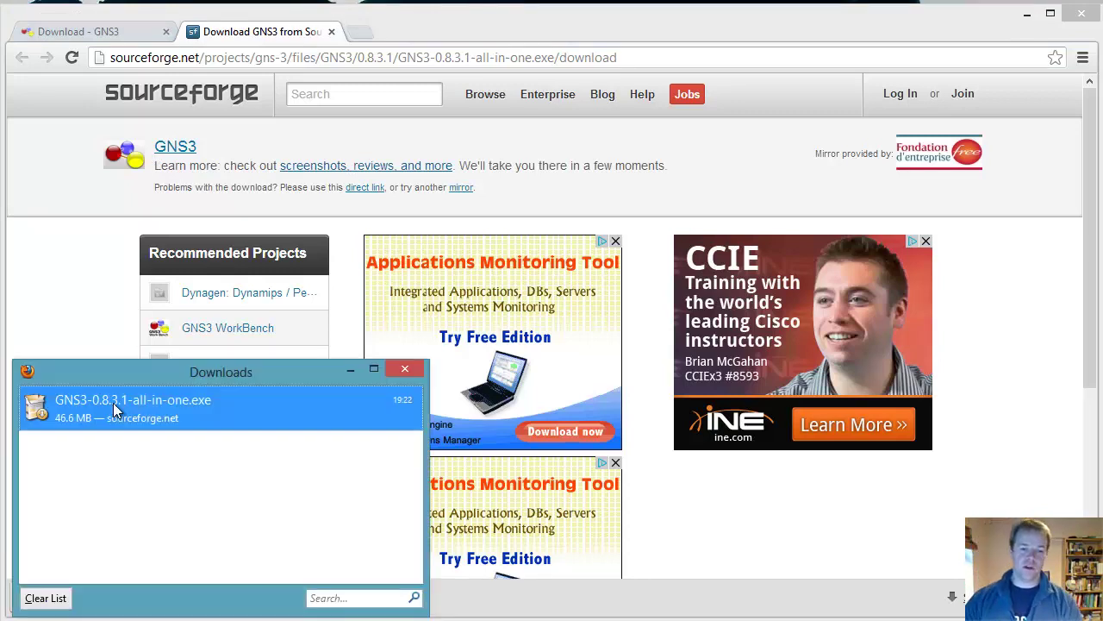
{"action": "double_click", "coordinate": [114, 409]}
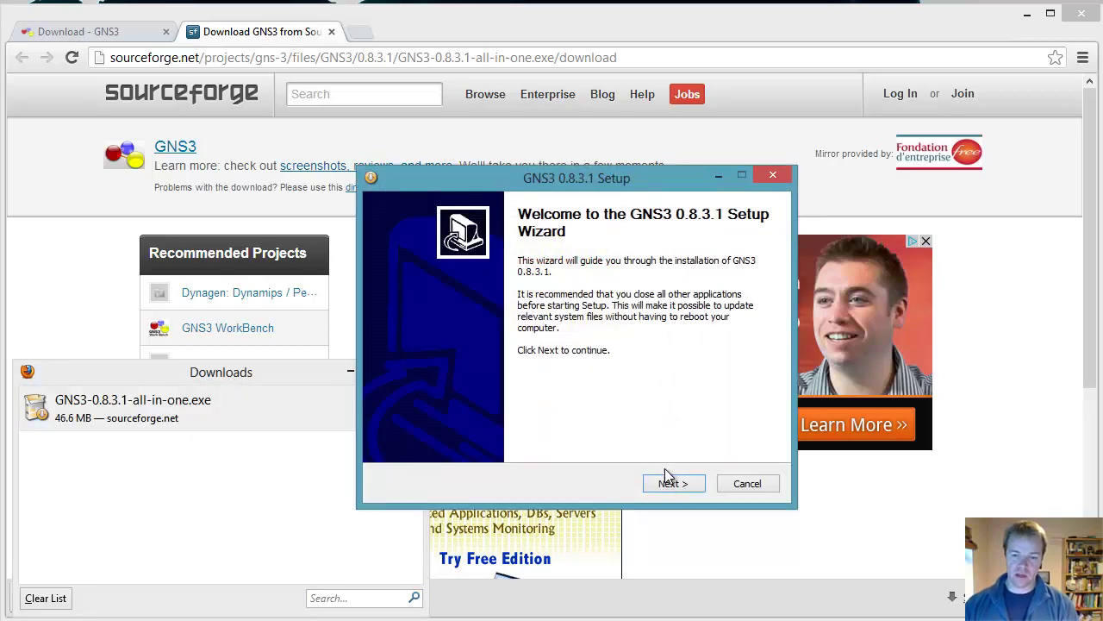
Install GNS3 0.8.3.1 with default folder, components and location, letting WinPcap run despite the compatibility warning.
{"action": "left_click", "coordinate": [668, 485]}
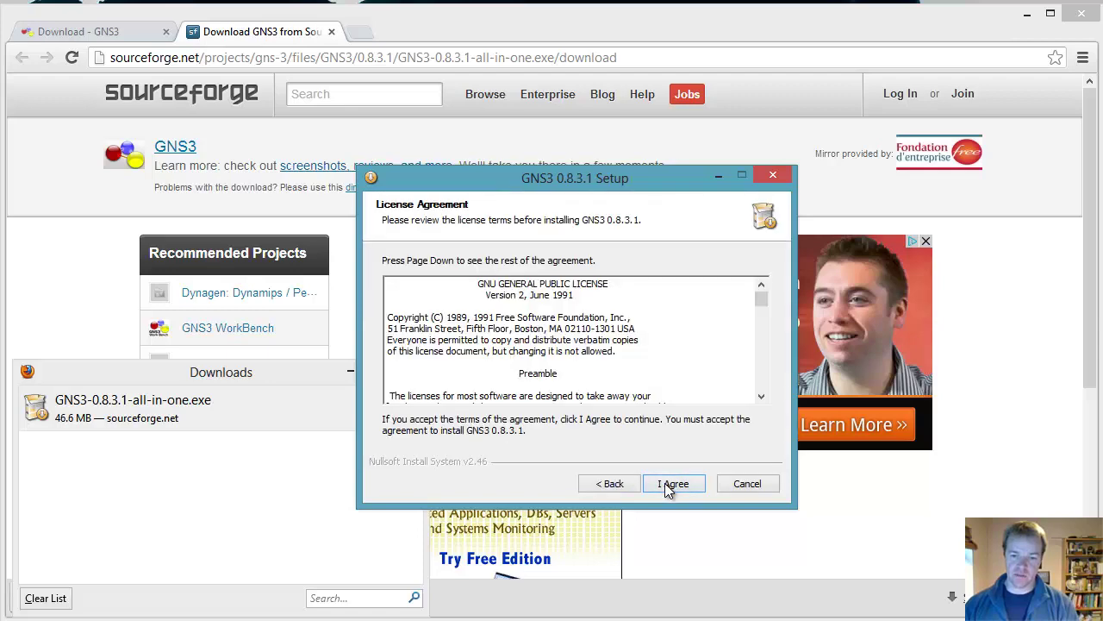
{"action": "left_click", "coordinate": [668, 484]}
{"action": "left_click", "coordinate": [671, 484]}
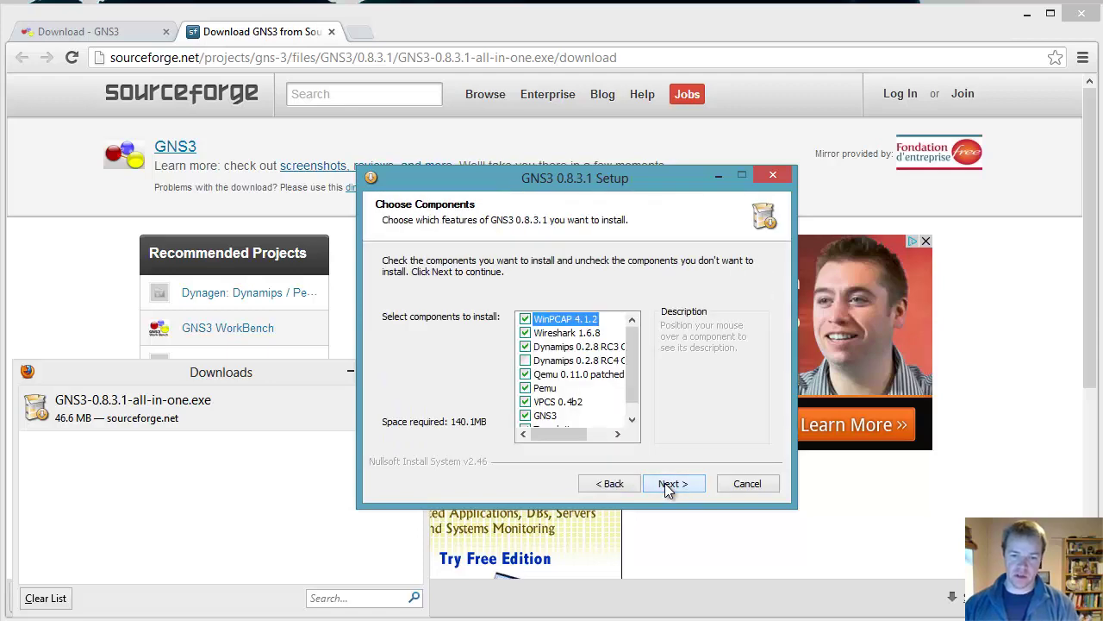
{"action": "left_click", "coordinate": [671, 484]}
{"action": "left_click", "coordinate": [671, 484]}
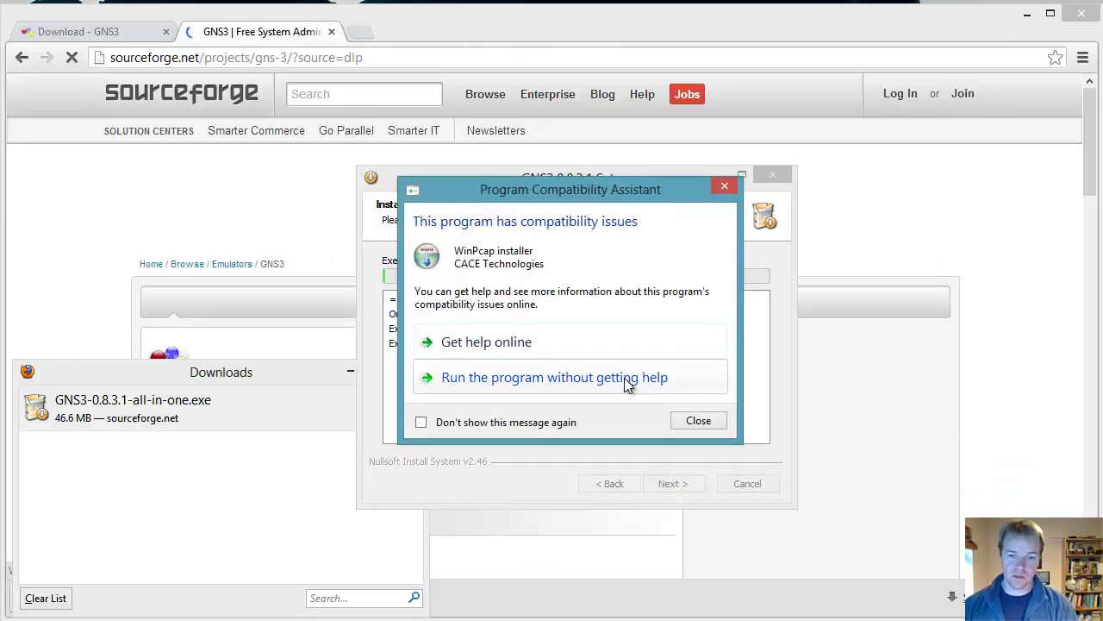
{"action": "left_click", "coordinate": [563, 379]}
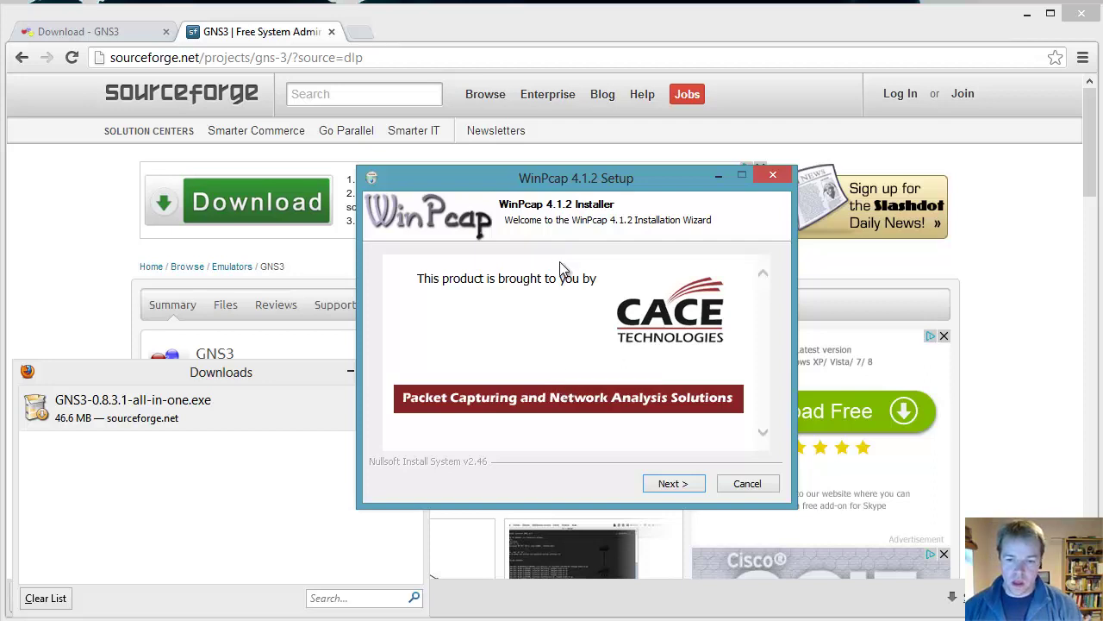
Install WinPcap 4.1.2 with its default options and close its wizard.
{"action": "left_click", "coordinate": [694, 486]}
{"action": "left_click", "coordinate": [689, 491]}
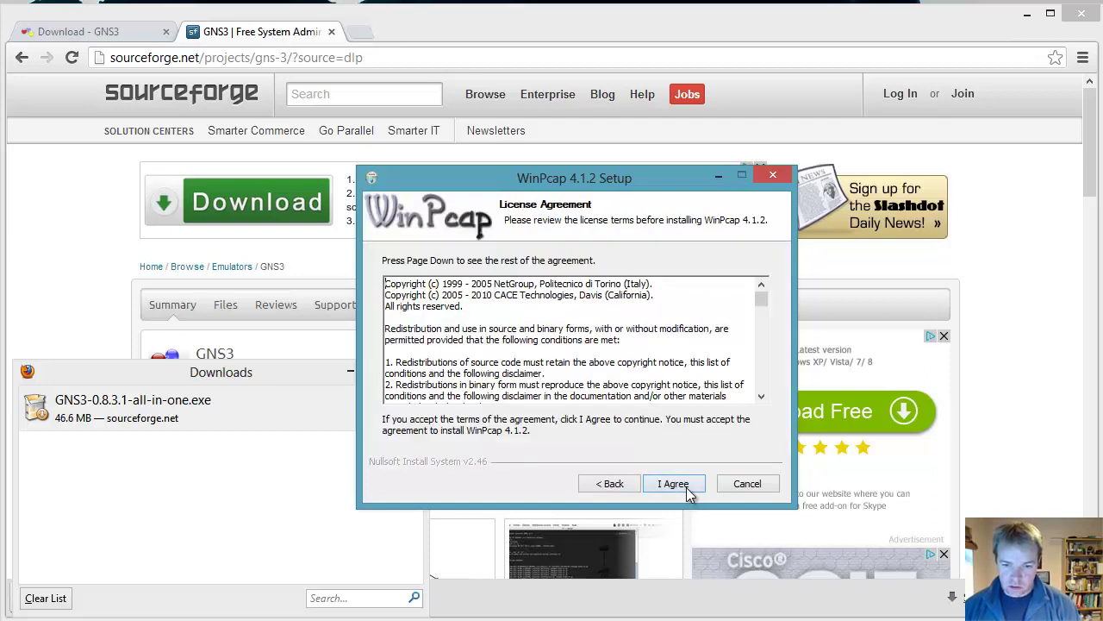
{"action": "left_click", "coordinate": [689, 491]}
{"action": "left_click", "coordinate": [689, 491]}
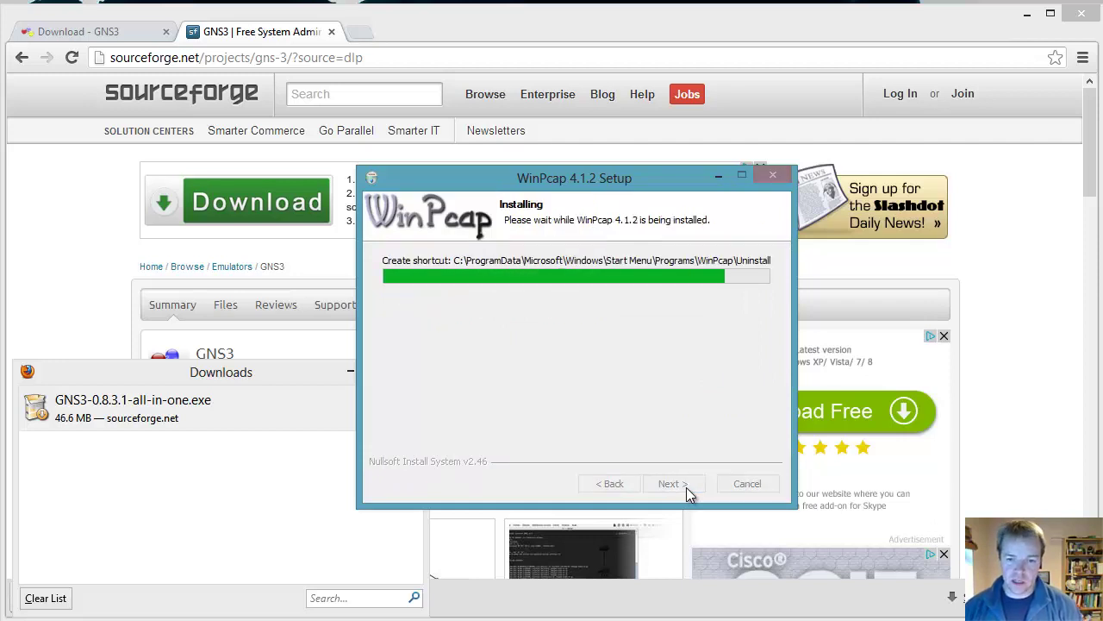
{"action": "left_click", "coordinate": [686, 485]}
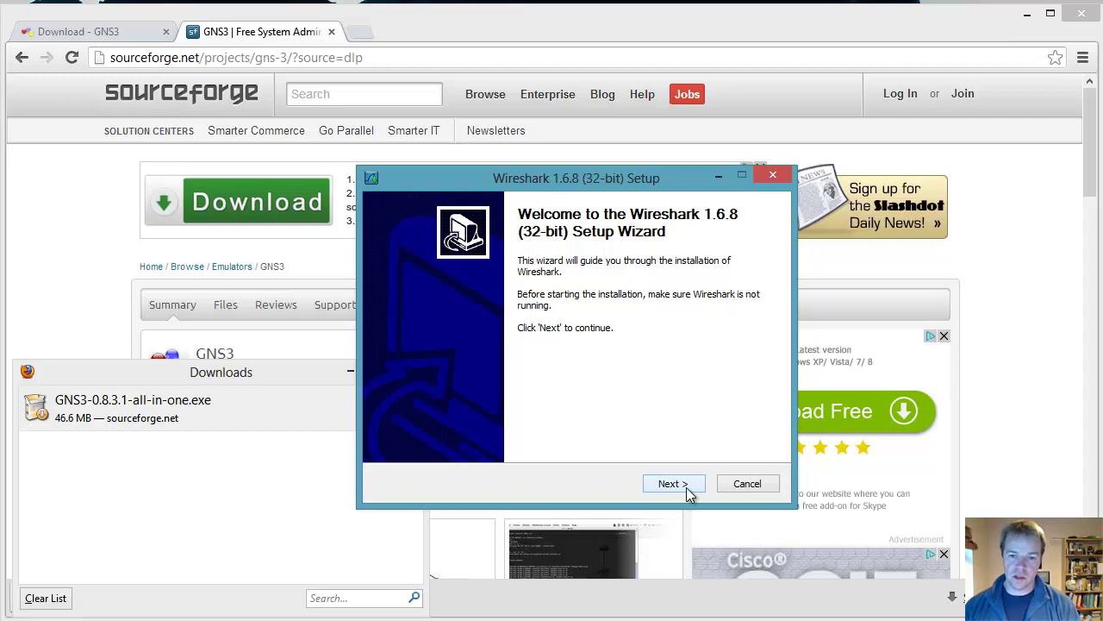
Install Wireshark 1.6.8 (32-bit) with default components, tasks and location, without reinstalling WinPcap.
{"action": "left_click", "coordinate": [687, 488]}
{"action": "left_click", "coordinate": [687, 488]}
{"action": "left_click", "coordinate": [687, 488]}
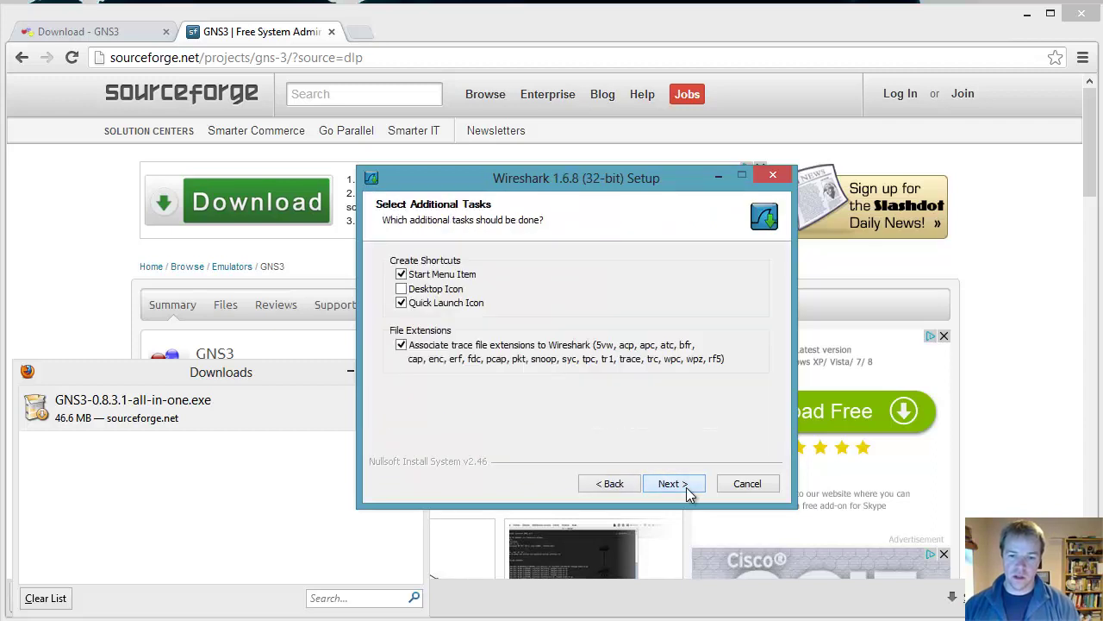
{"action": "left_click", "coordinate": [688, 488]}
{"action": "left_click", "coordinate": [688, 488]}
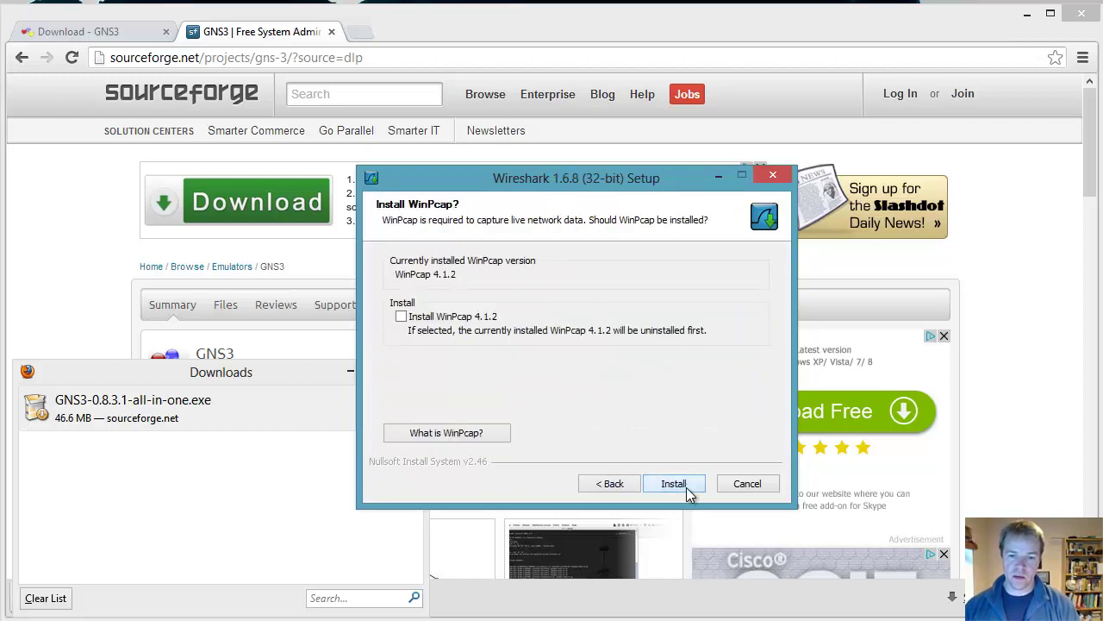
{"action": "left_click", "coordinate": [688, 490]}
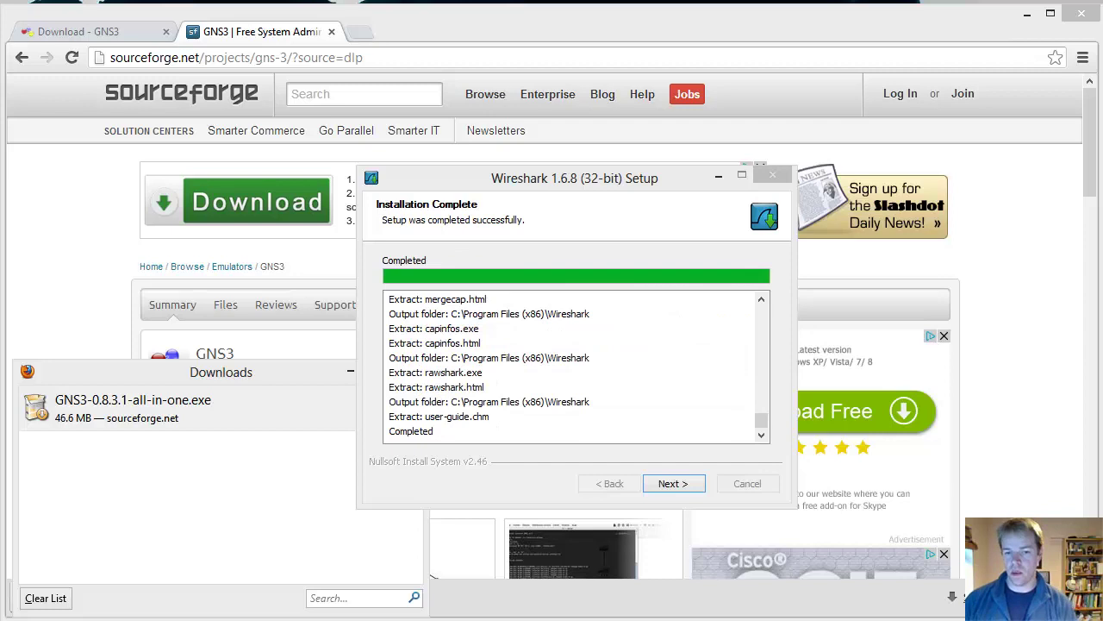
{"action": "left_click", "coordinate": [672, 490]}
{"action": "left_click", "coordinate": [673, 488]}
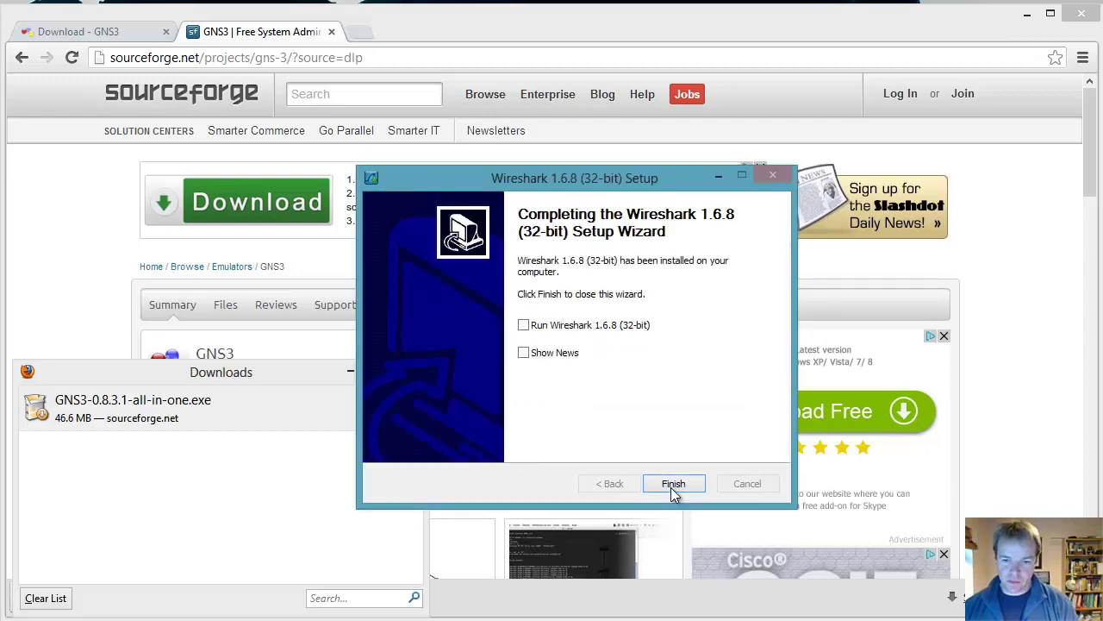
Close the Wireshark wizard, then finish and close the GNS3 0.8.3.1 setup once it completes.
{"action": "left_click", "coordinate": [672, 485]}
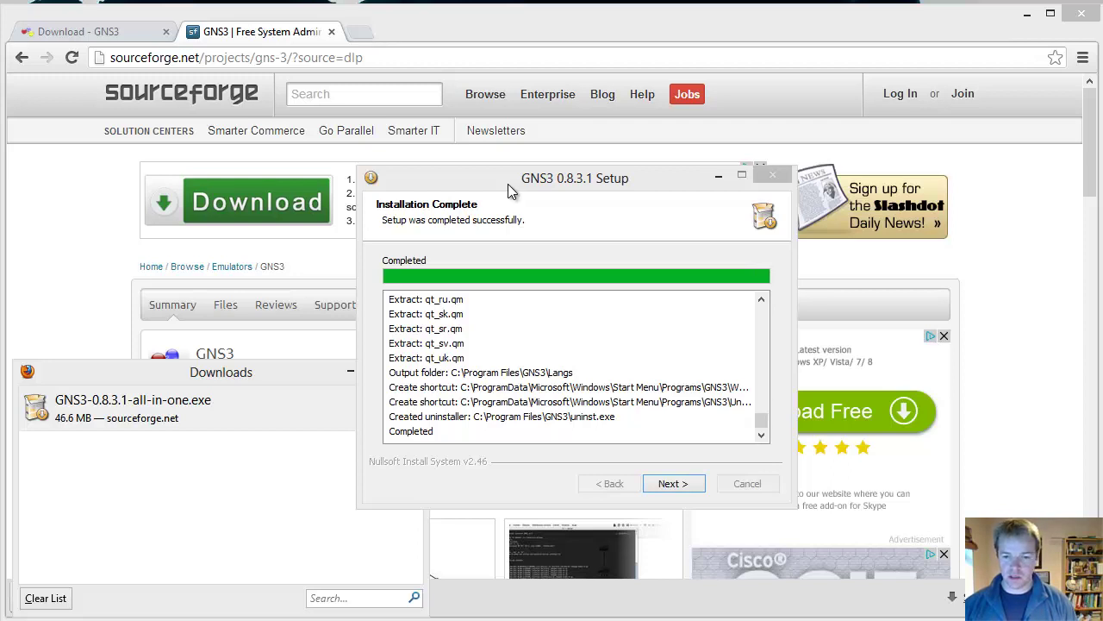
{"action": "left_click", "coordinate": [682, 488]}
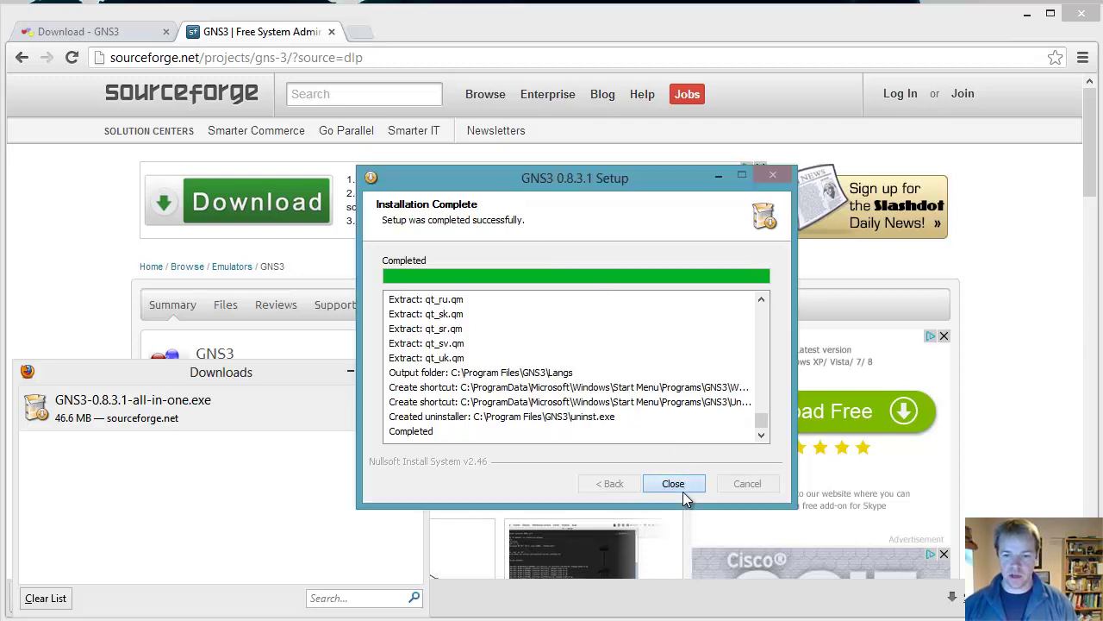
{"action": "left_click", "coordinate": [685, 484]}
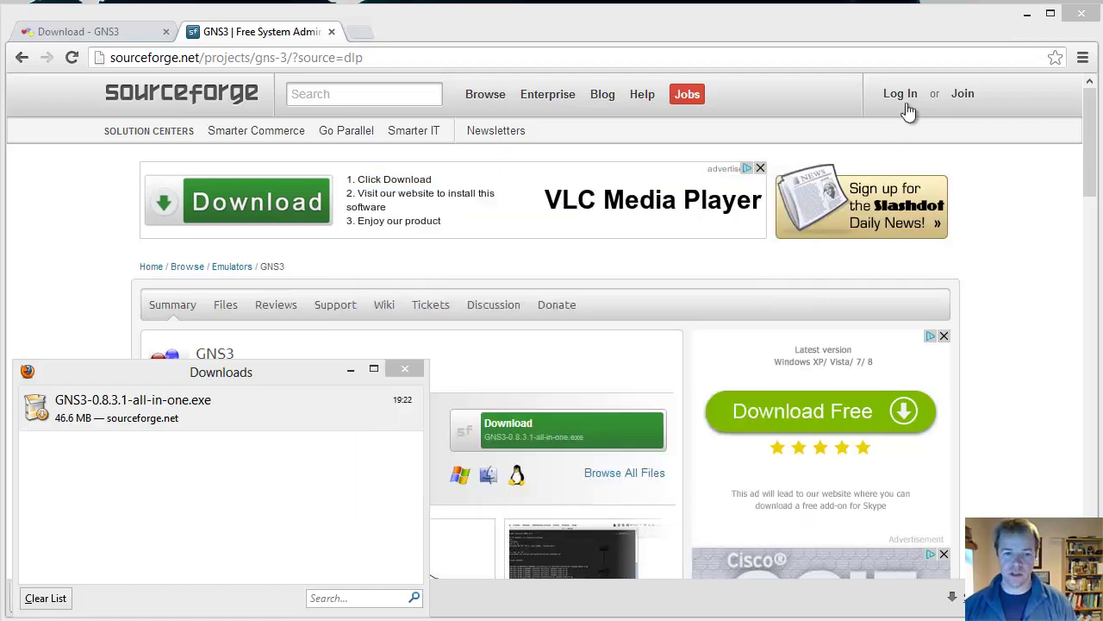
Minimize Chrome and close the Downloads window.
{"action": "left_click", "coordinate": [1027, 14]}
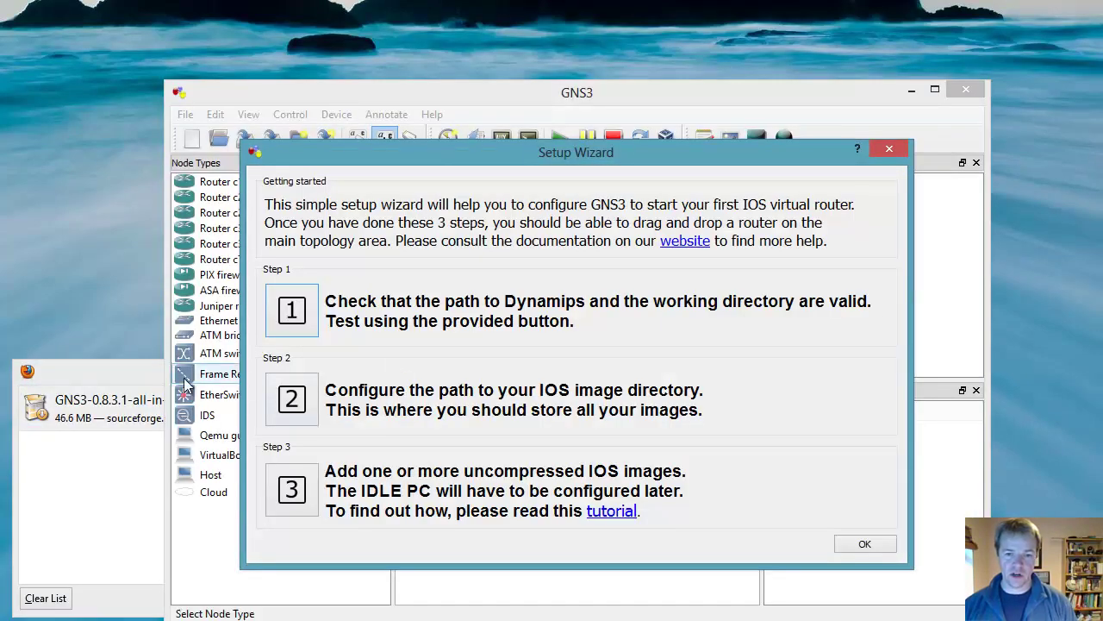
{"action": "left_click", "coordinate": [154, 378]}
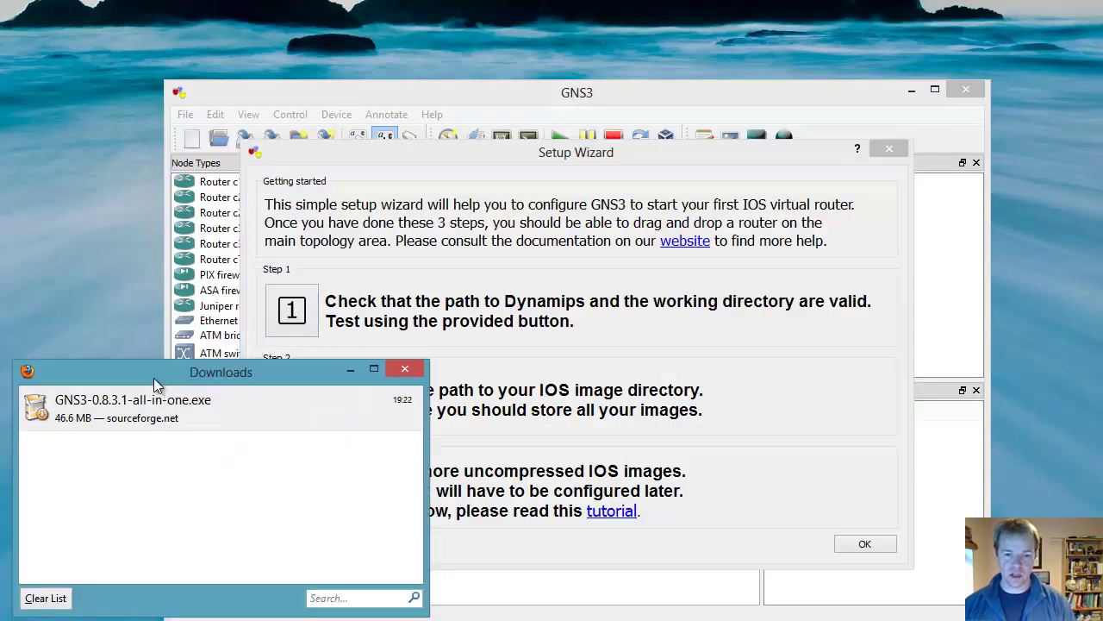
{"action": "left_click", "coordinate": [402, 370]}
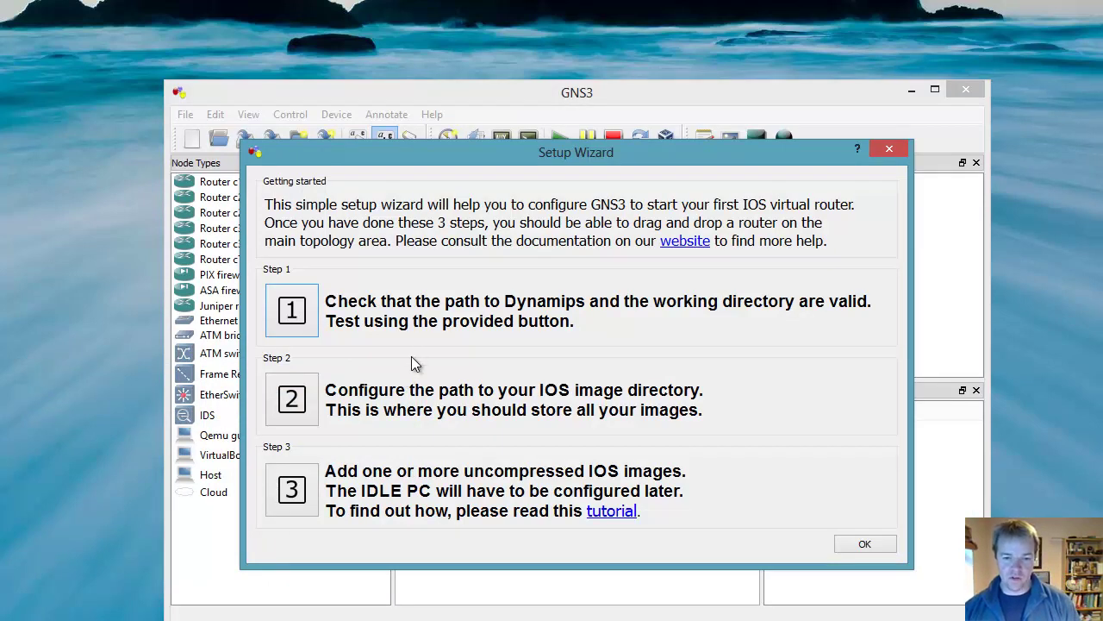
Test Dynamips 0.2.8-RC3 from Step 1, allow it through the firewall on private networks, and close Preferences.
{"action": "left_click", "coordinate": [300, 324]}
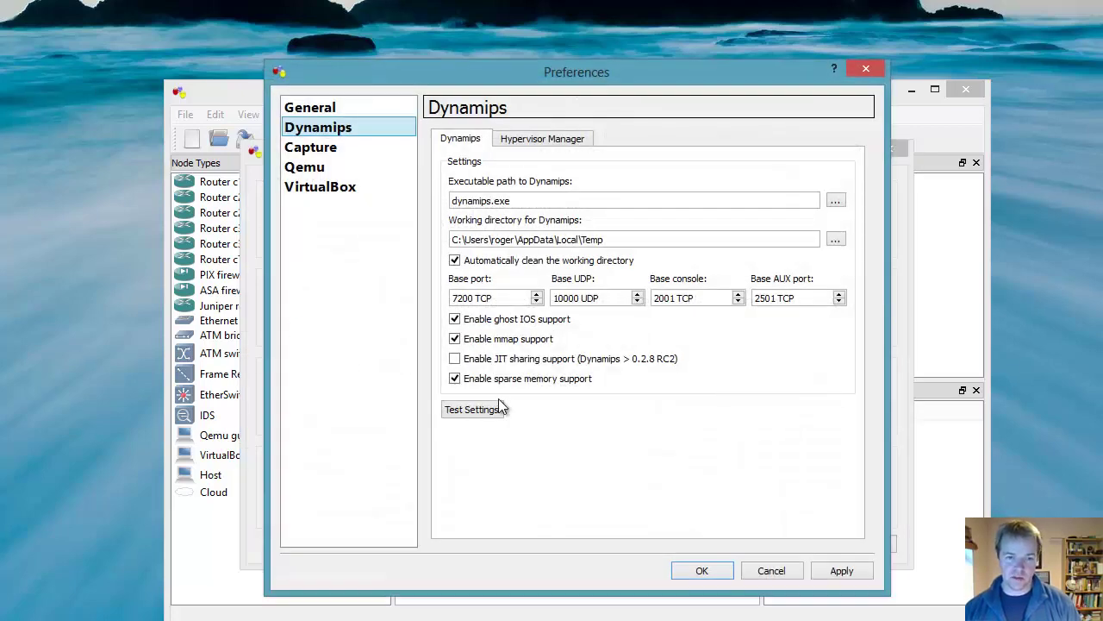
{"action": "left_click", "coordinate": [475, 414]}
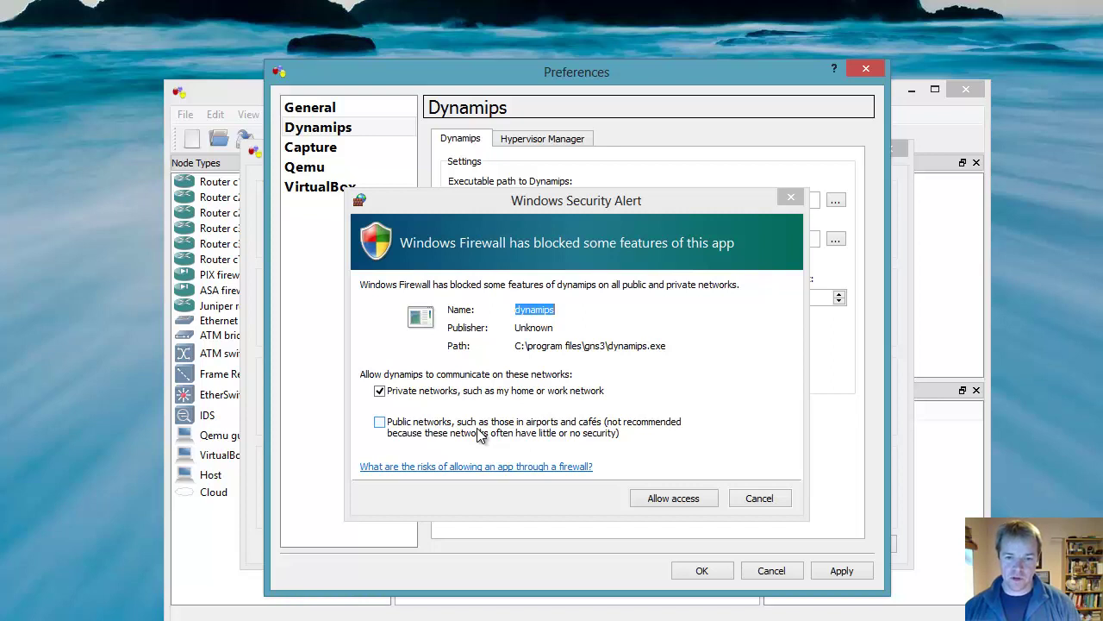
{"action": "left_click", "coordinate": [665, 506]}
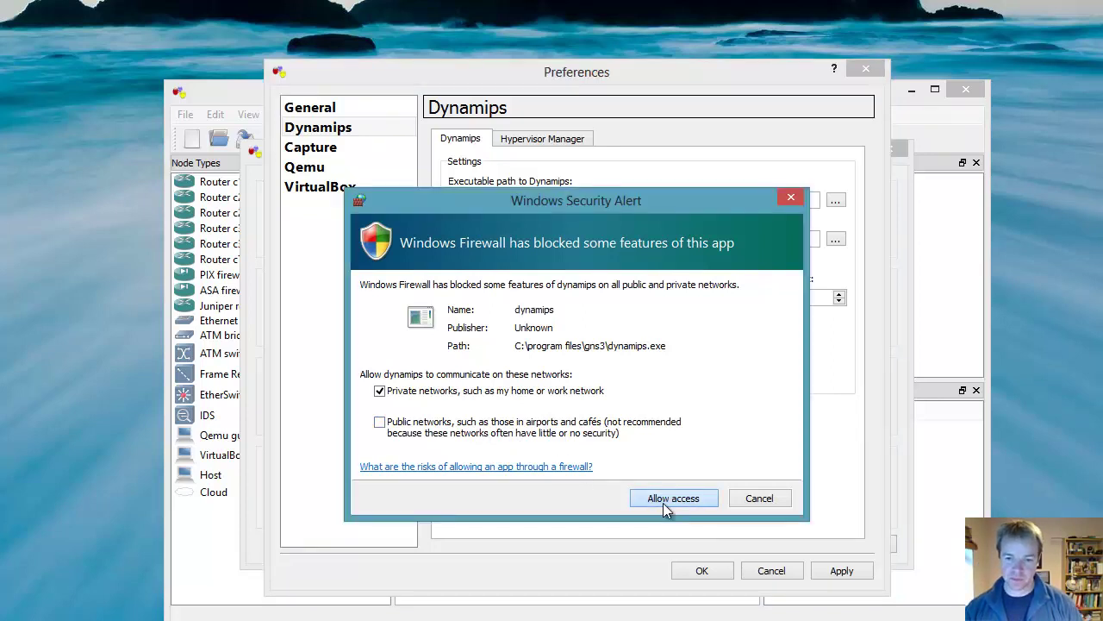
{"action": "left_click", "coordinate": [665, 507]}
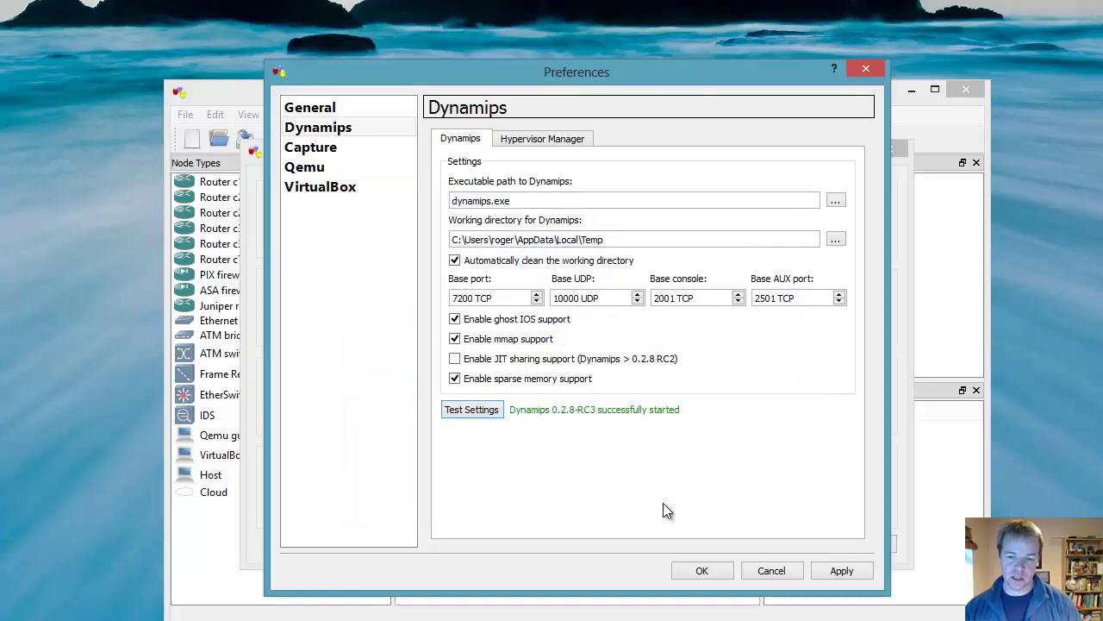
{"action": "left_click", "coordinate": [724, 576]}
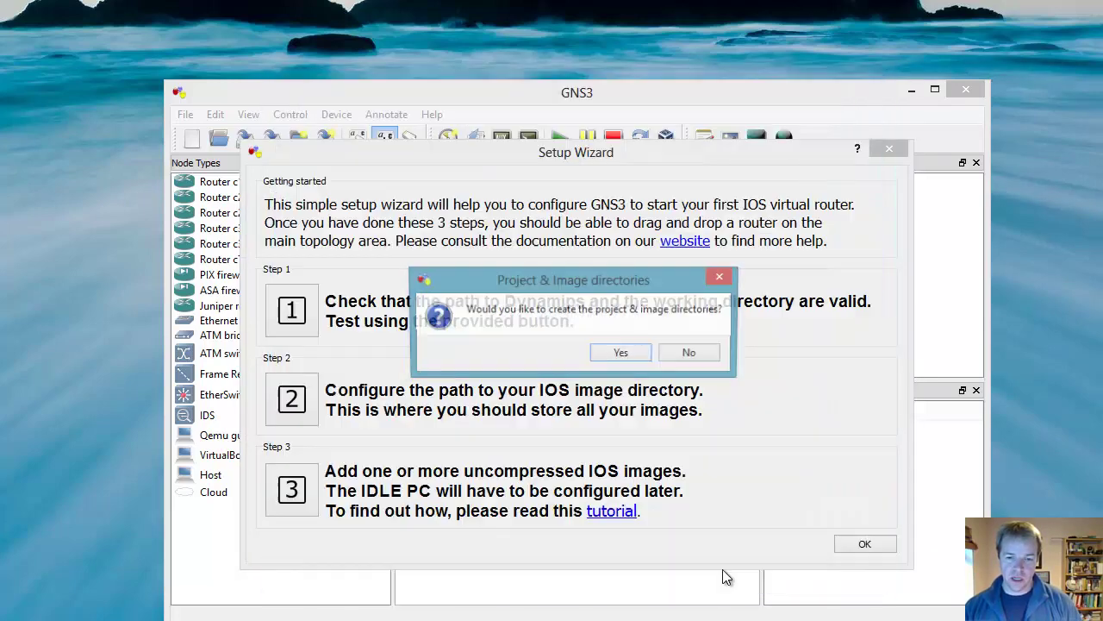
Create the project and image directories, confirming the GNS3\Projects and GNS3\Images paths in preferences.
{"action": "left_click", "coordinate": [633, 361]}
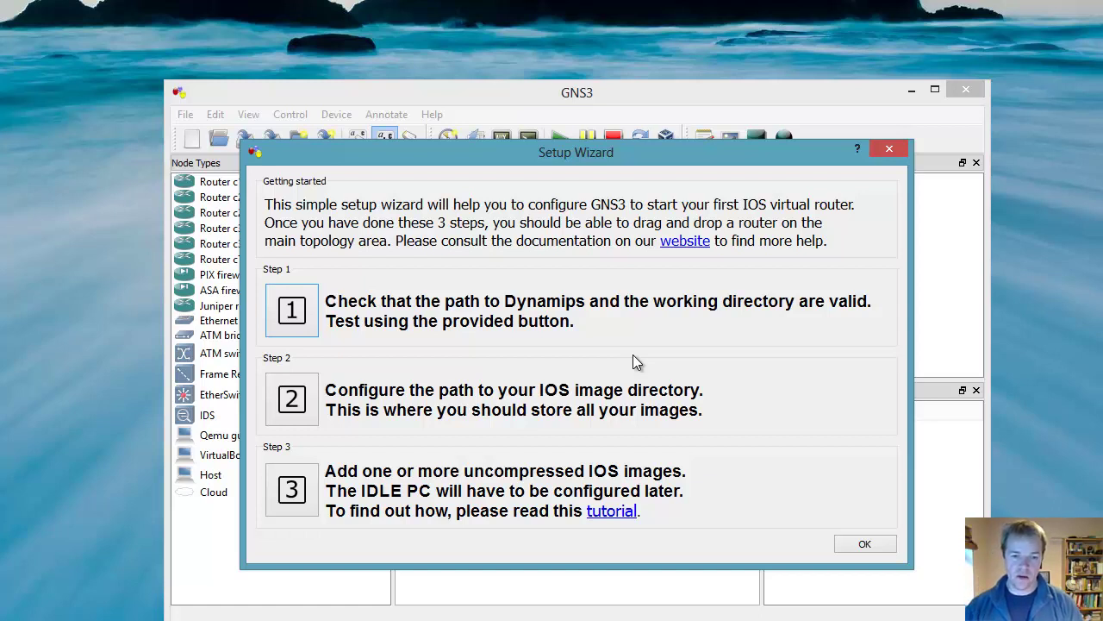
{"action": "left_click", "coordinate": [317, 398]}
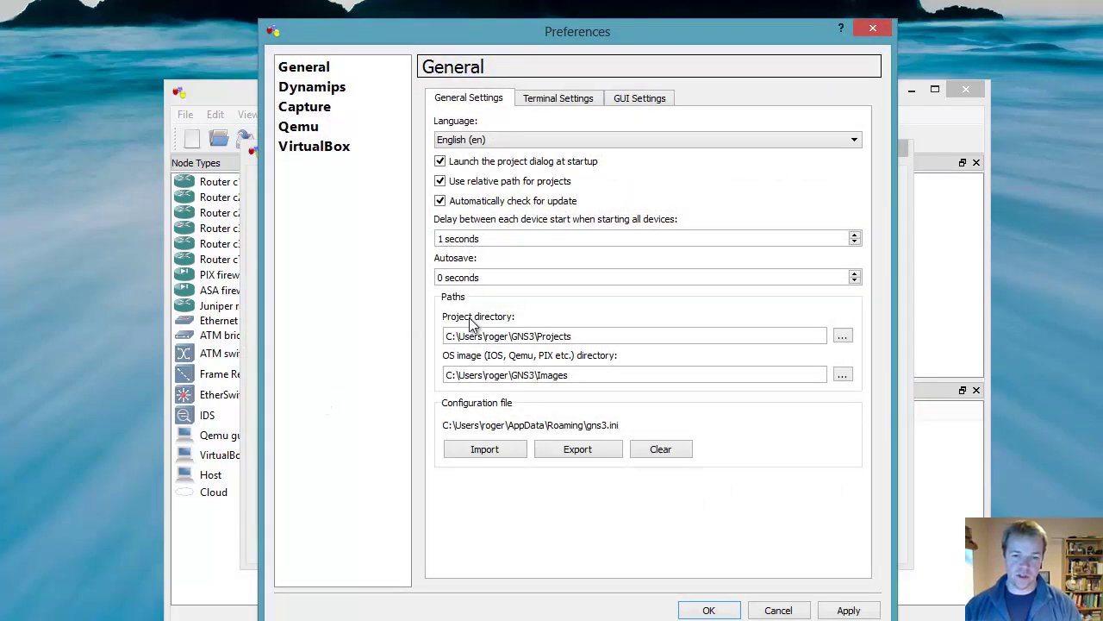
{"action": "left_click", "coordinate": [449, 336]}
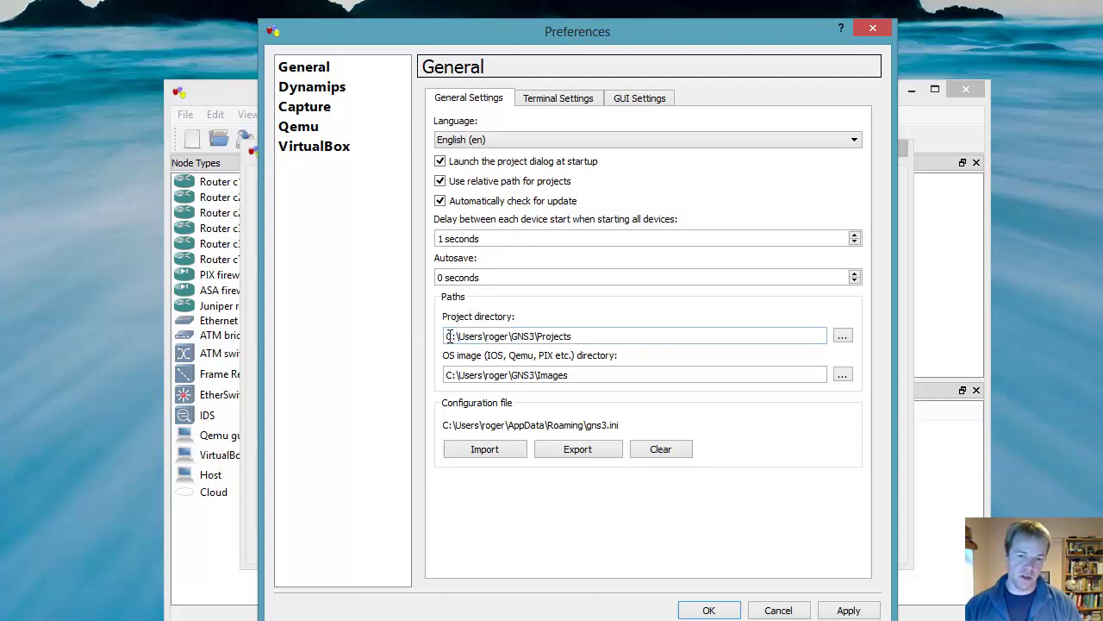
{"action": "left_click_drag", "start_coordinate": [449, 337], "coordinate": [579, 337]}
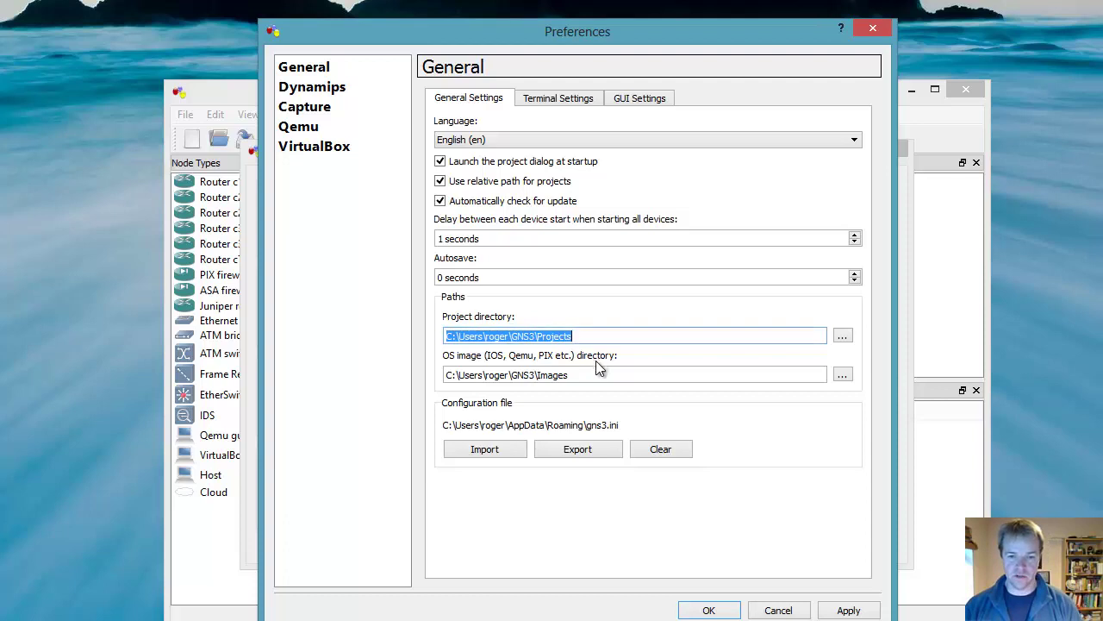
{"action": "left_click_drag", "start_coordinate": [447, 375], "coordinate": [610, 362]}
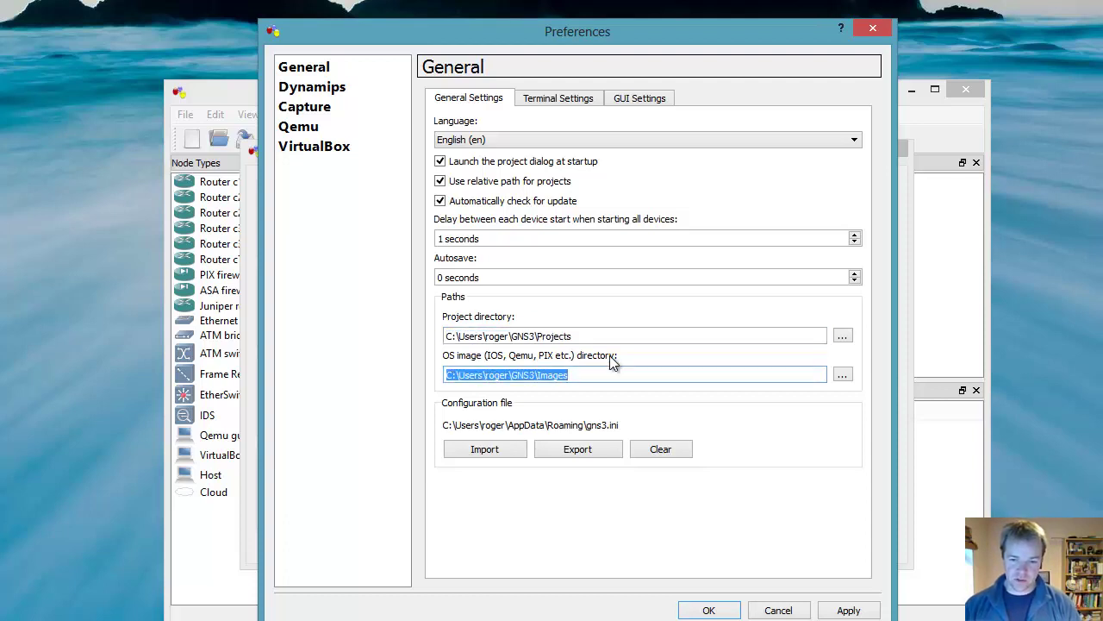
{"action": "left_click", "coordinate": [708, 610]}
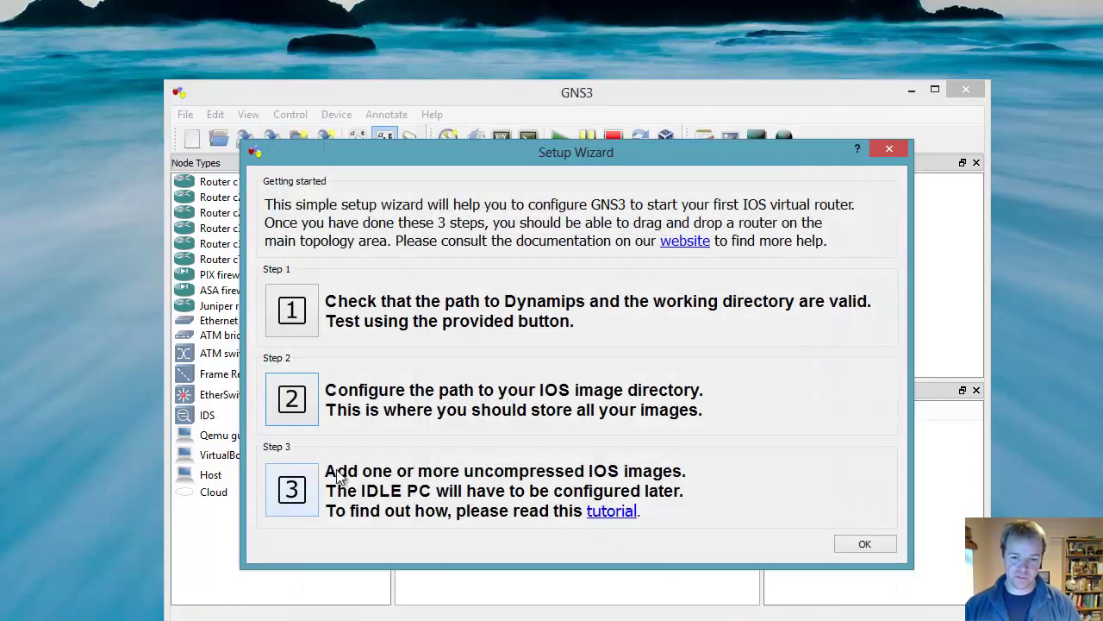
Close the Setup Wizard and move the GNS3 window to the screen's top-left.
{"action": "left_click", "coordinate": [849, 544]}
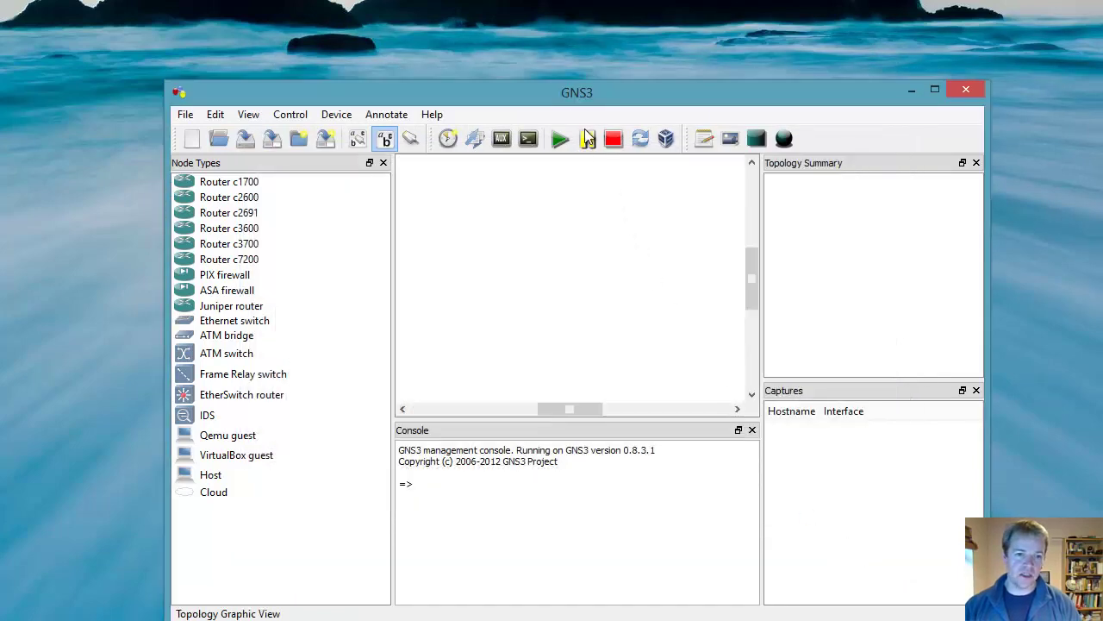
{"action": "left_click_drag", "start_coordinate": [545, 87], "coordinate": [383, 12]}
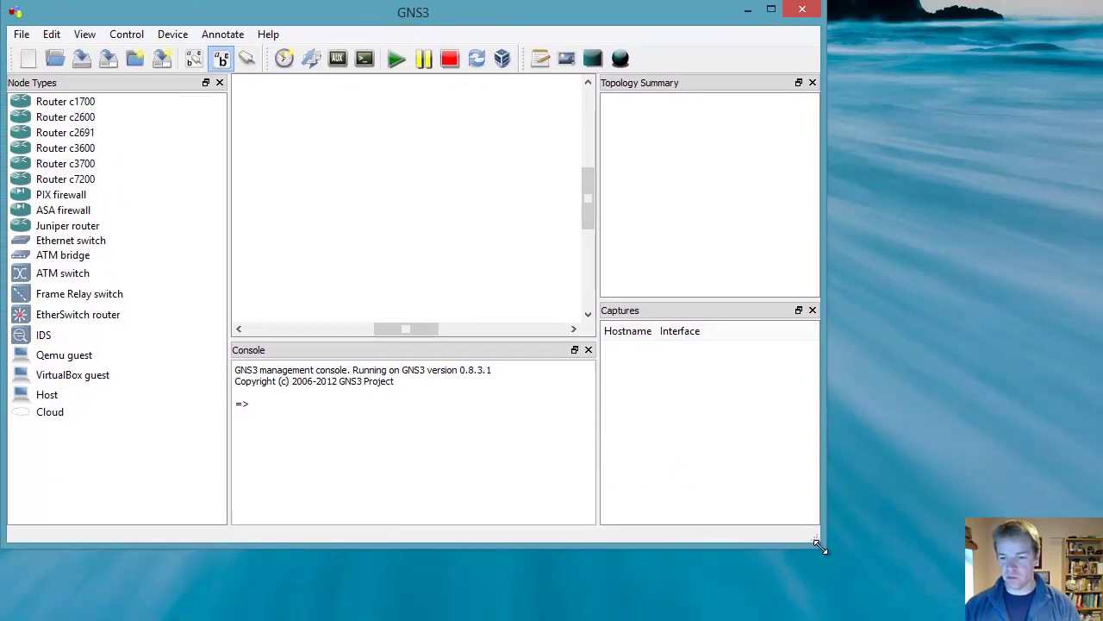